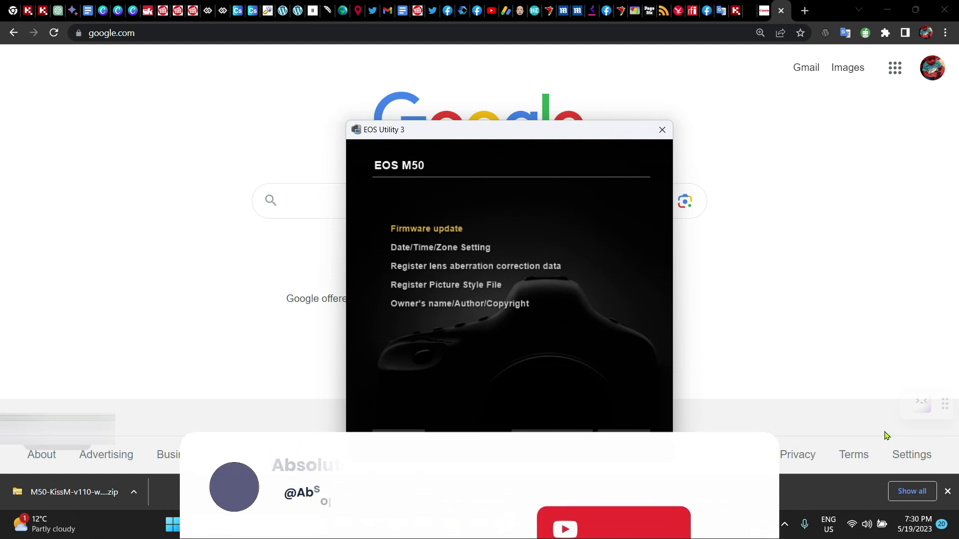
Check that the EOS M50's current firmware is version 1.0.3, then close the firmware update check.
click(450, 231)
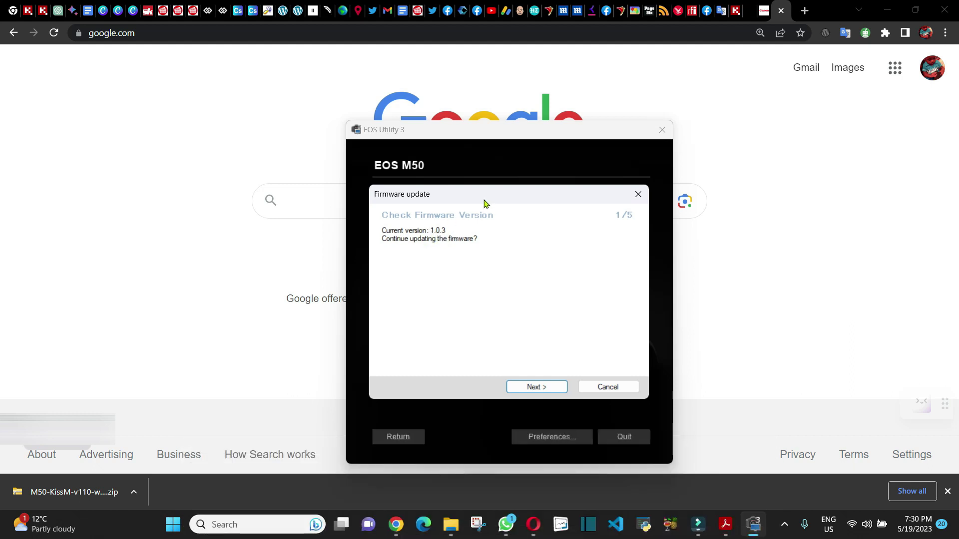
click(638, 197)
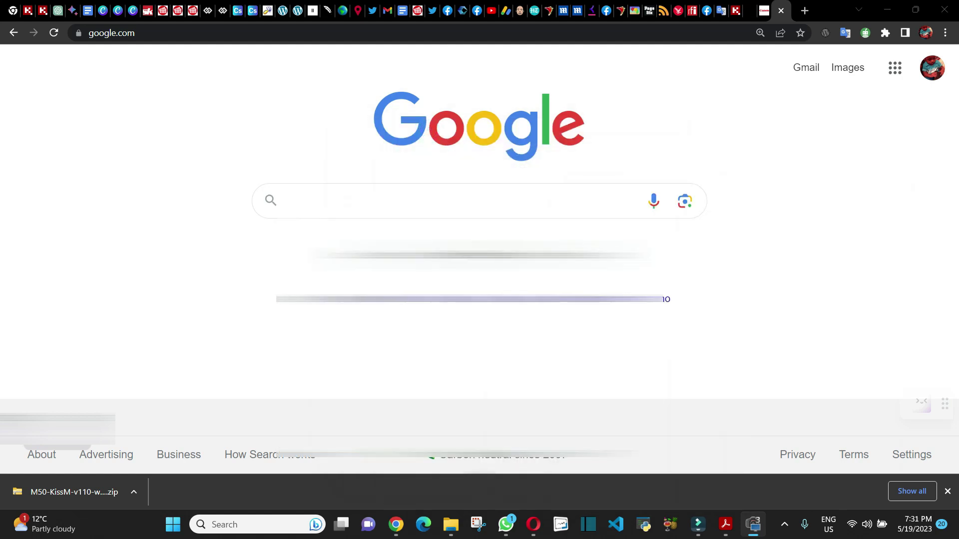
Search Google for 'canon m50 firmware update'.
click(337, 202)
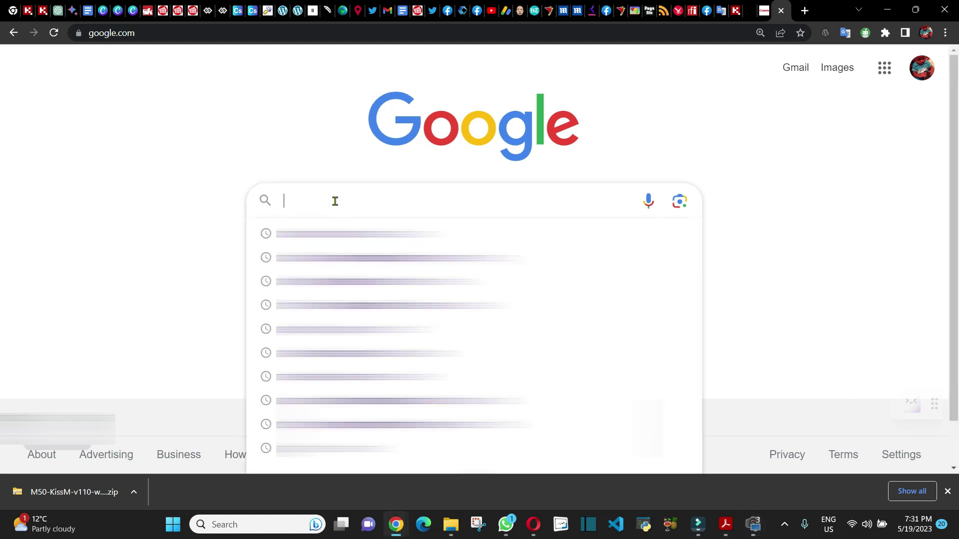
text(canon)
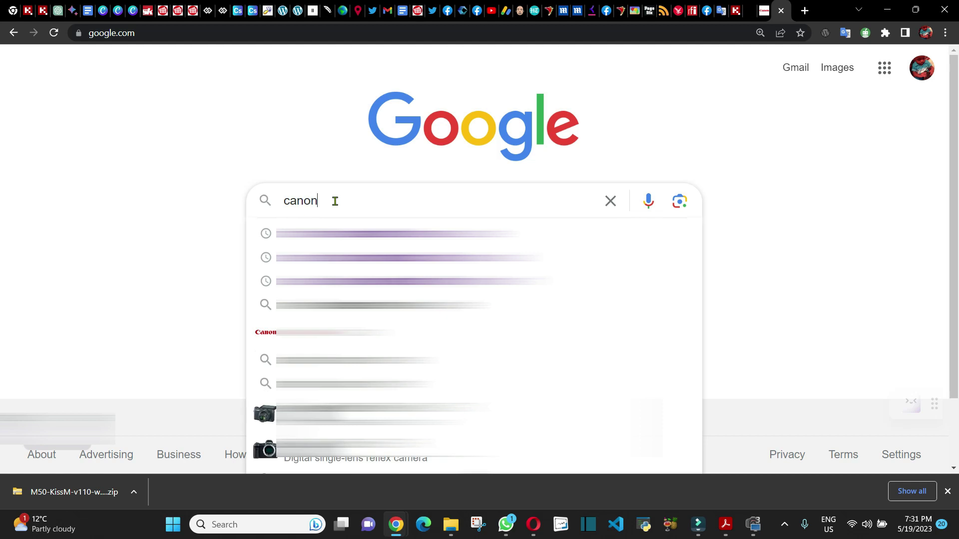
text( m5)
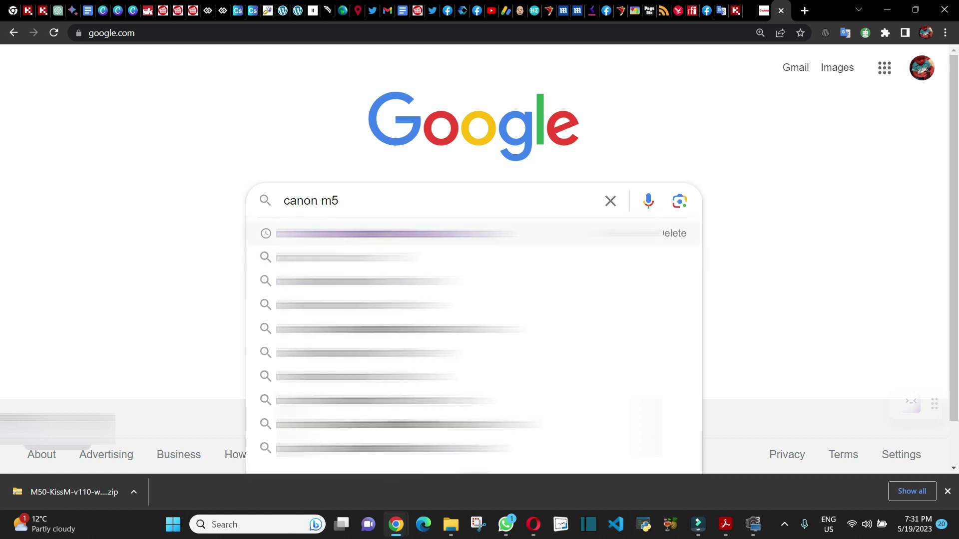
click(420, 234)
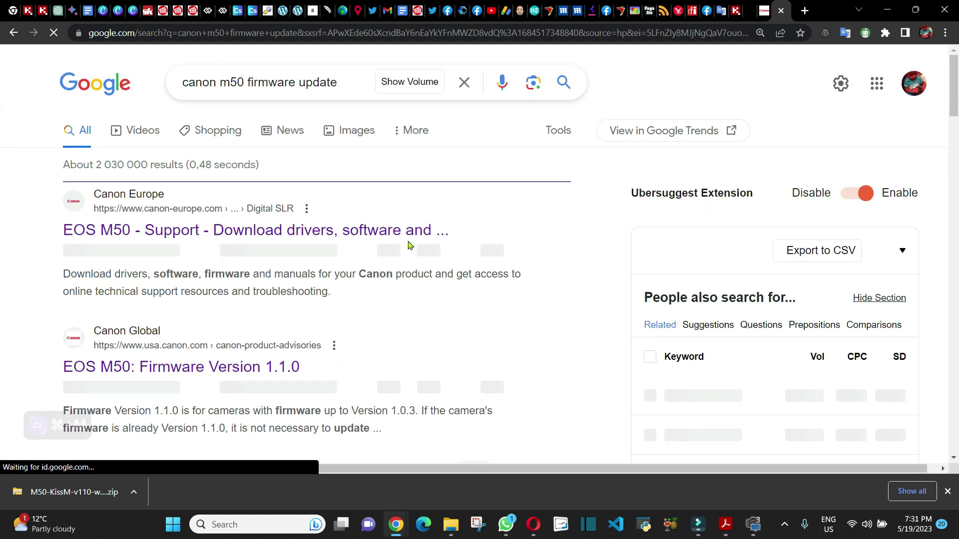
Open Canon's 'EOS M50: Firmware Version 1.1.0' result in a new tab.
scroll(408, 244, down, 1)
scroll(407, 245, down, 1)
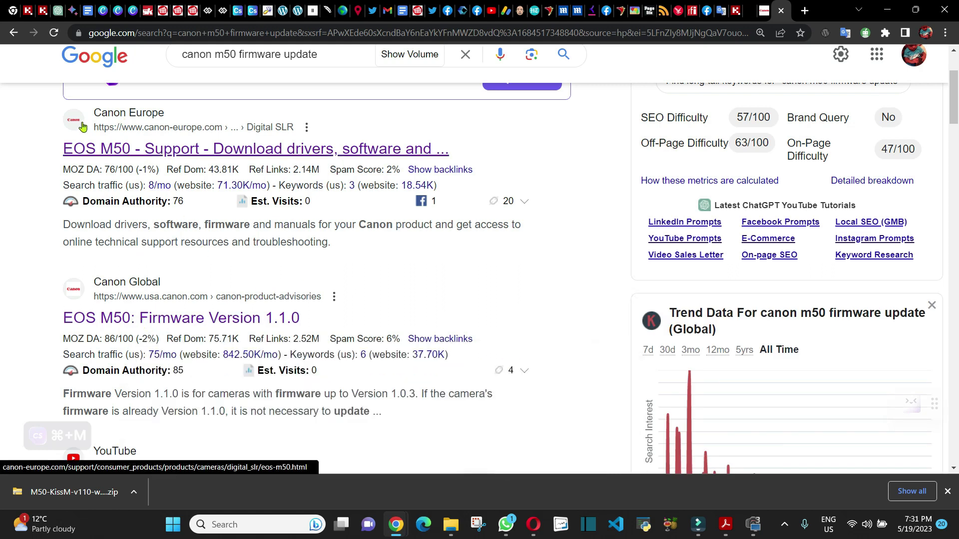
right_click(176, 325)
click(221, 333)
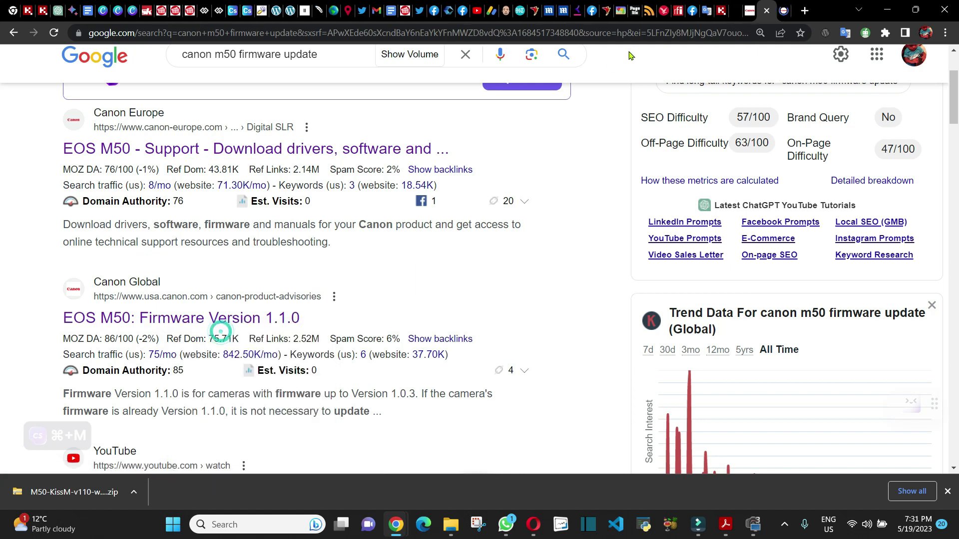
Read the Canon EOS M50 Firmware 1.1.0 notice, then return to EOS Utility 3.
click(782, 11)
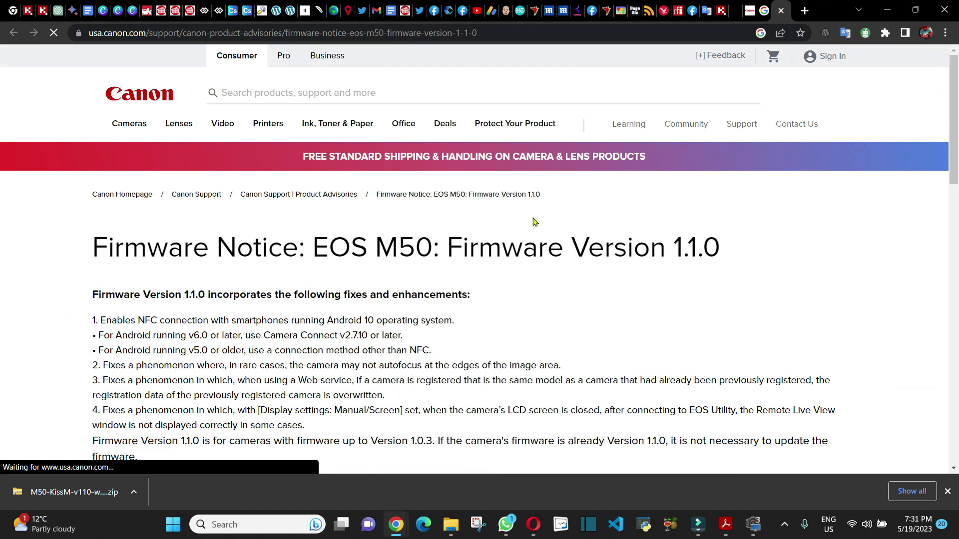
scroll(460, 300, down, 3)
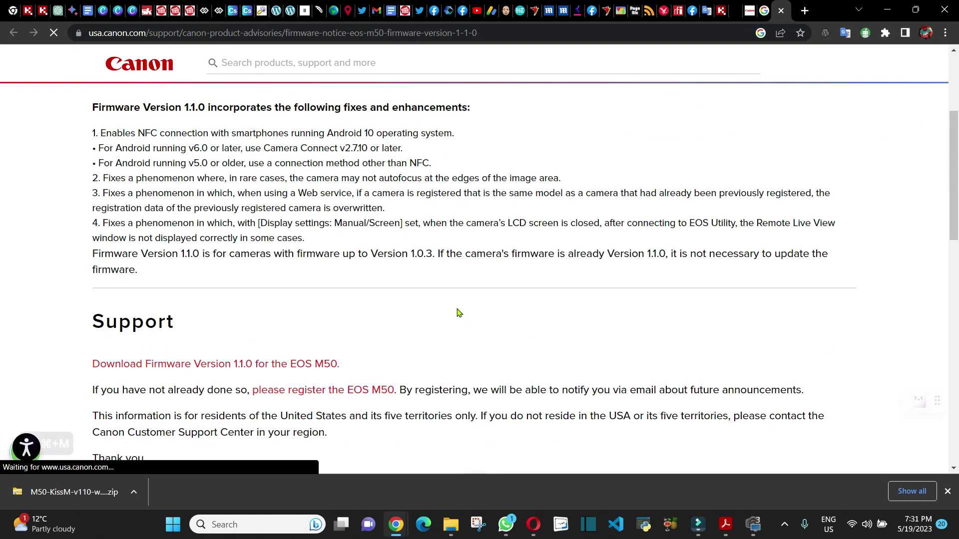
scroll(456, 319, down, 1)
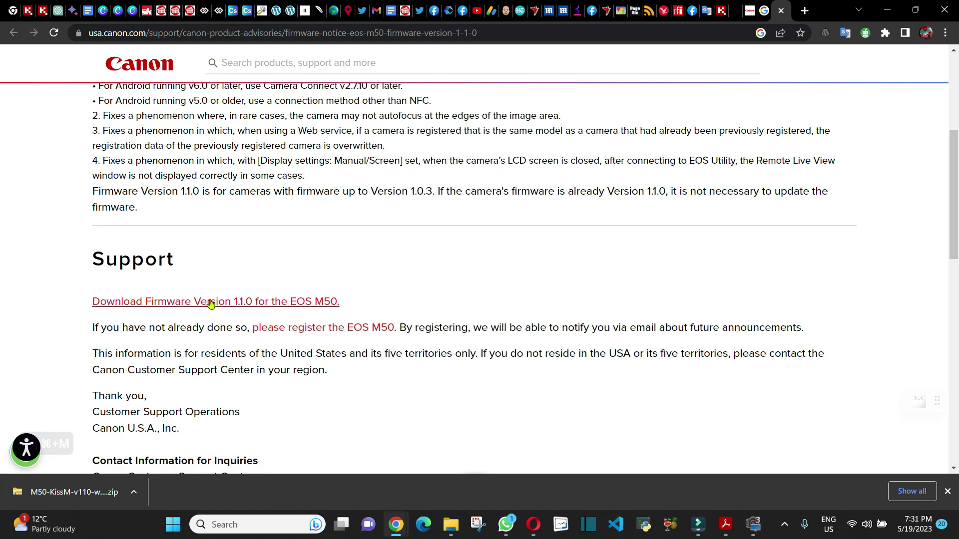
click(753, 535)
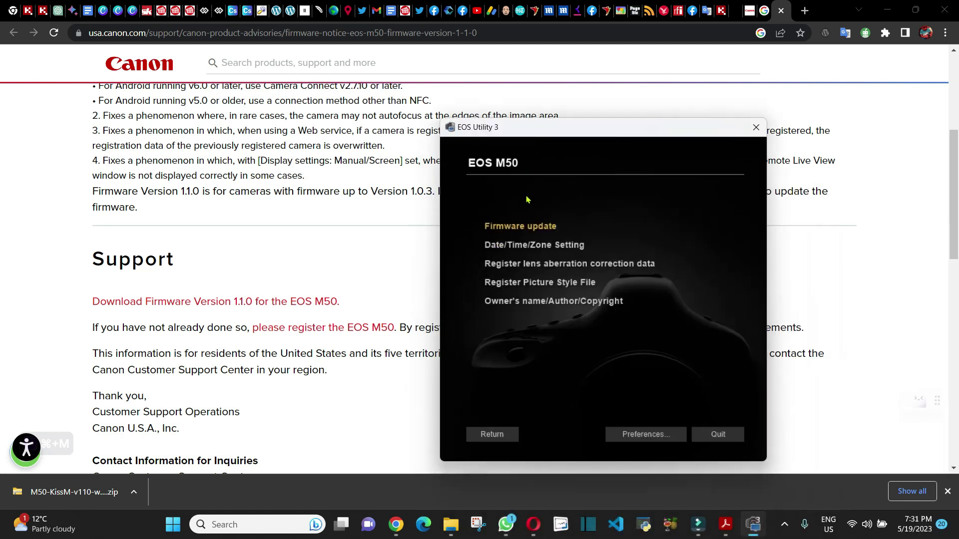
Recheck the firmware version (1.0.3), cancel the check, and put EOS Utility 3 away.
click(523, 229)
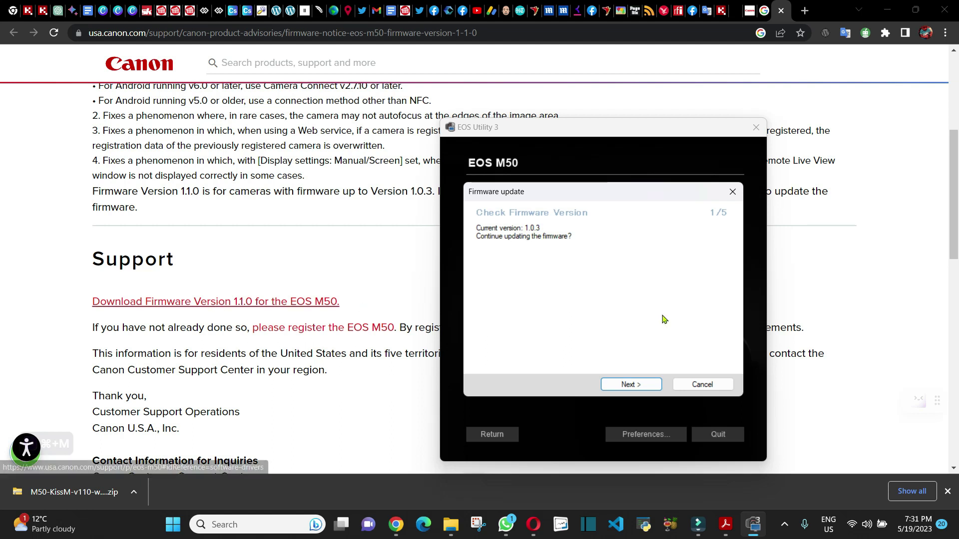
click(715, 385)
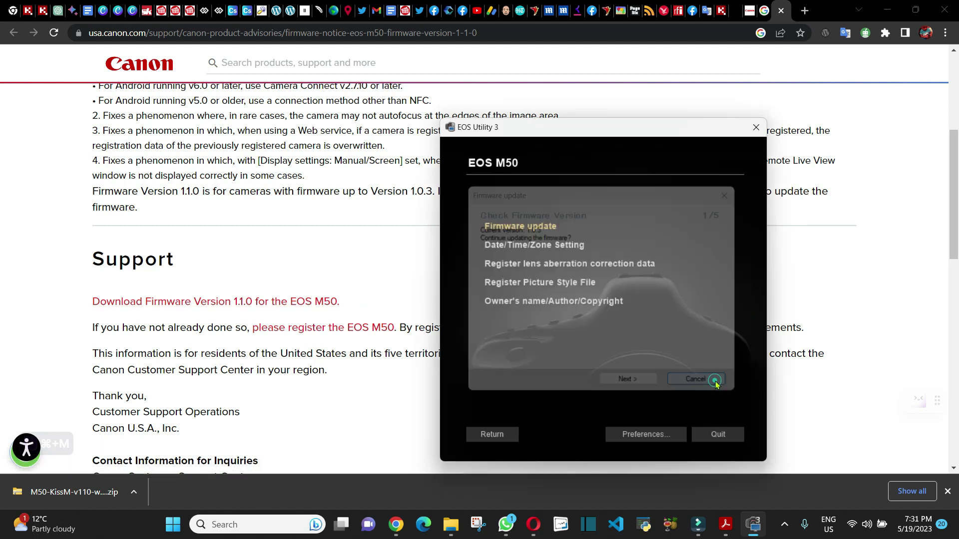
click(709, 126)
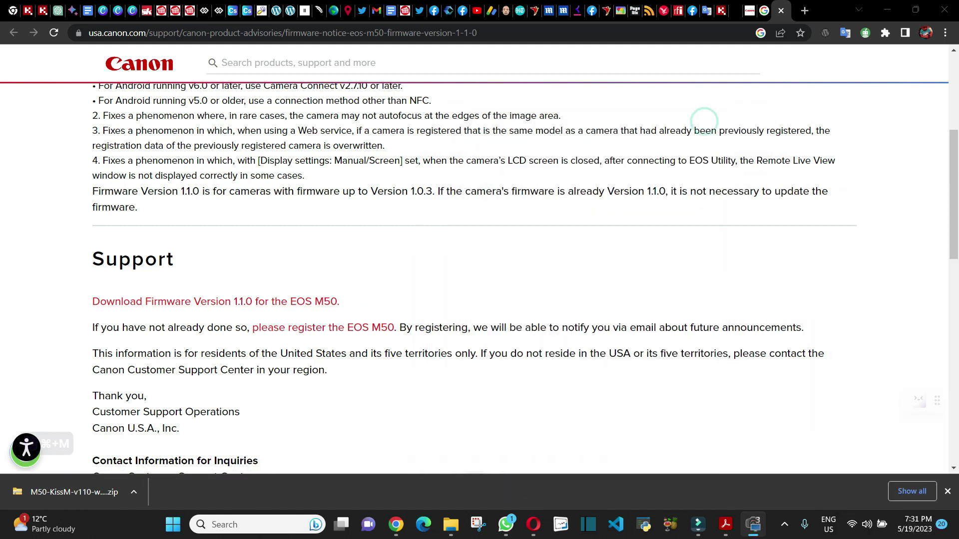
Go to the EOS M50 firmware download page and choose Windows 11 as the OS.
click(284, 302)
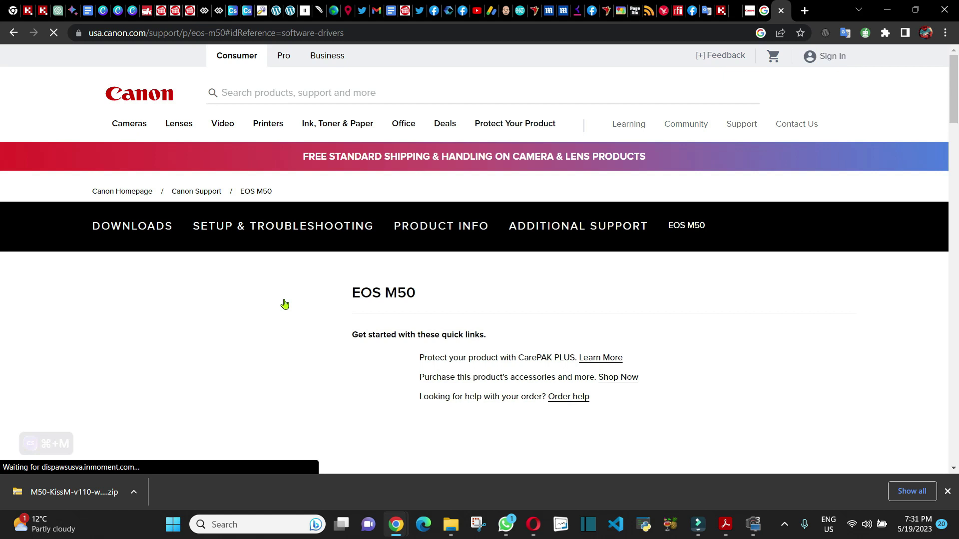
scroll(284, 304, down, 2)
scroll(284, 303, down, 8)
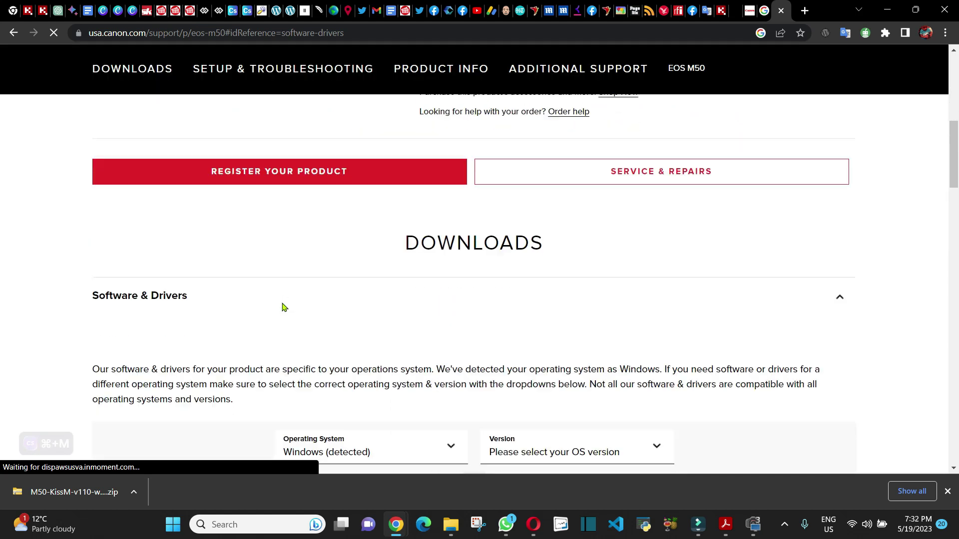
scroll(285, 309, down, 3)
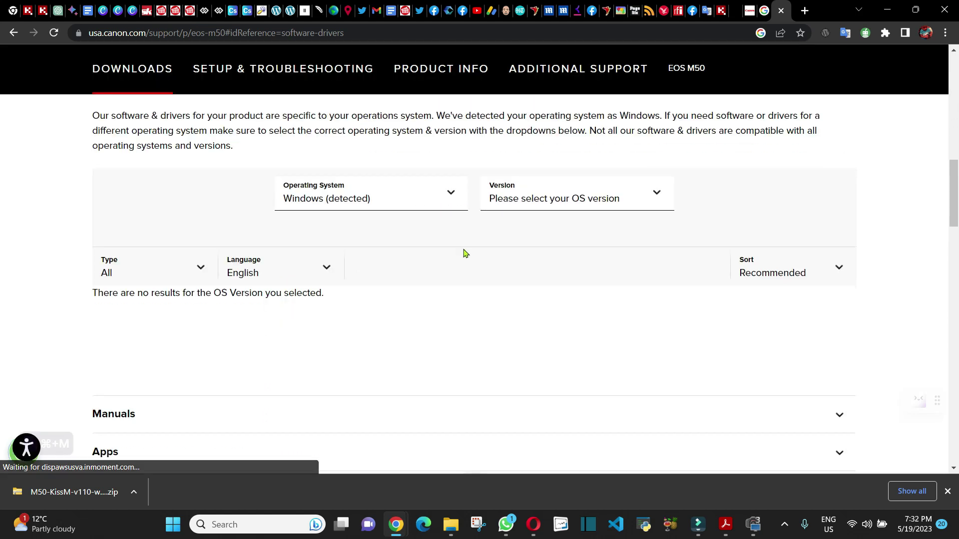
click(569, 207)
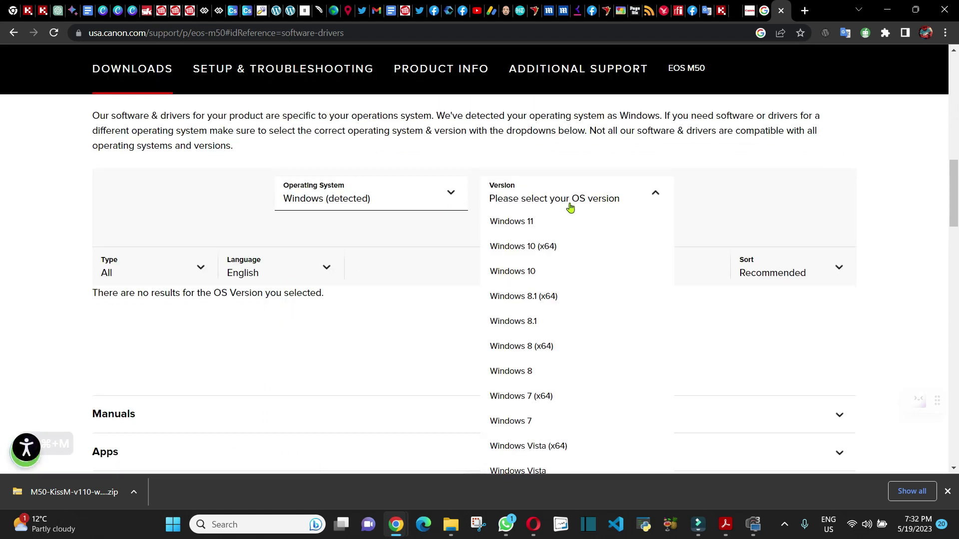
click(518, 225)
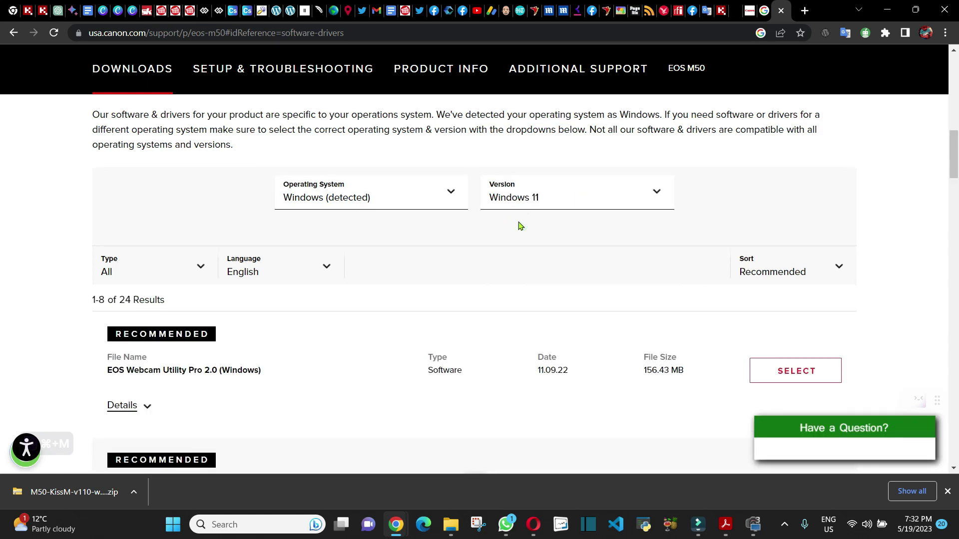
Agree to the terms, download the Windows firmware 1.1.0 zip, and show it in its folder.
scroll(141, 322, down, 1)
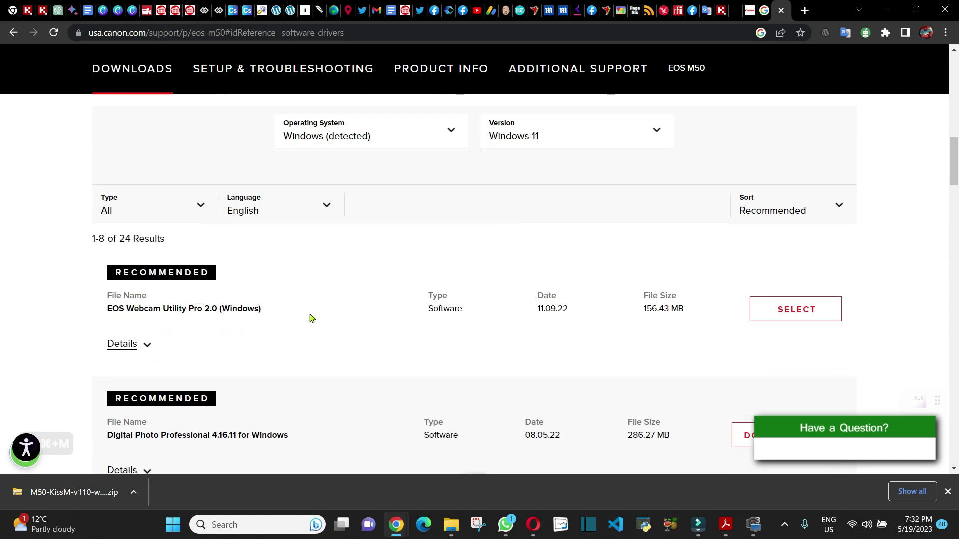
scroll(186, 308, down, 2)
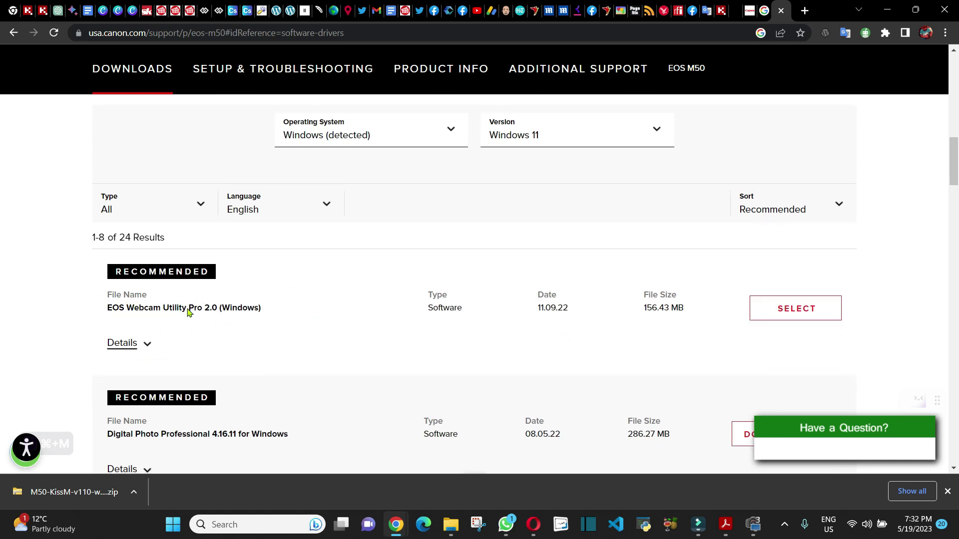
scroll(185, 308, down, 2)
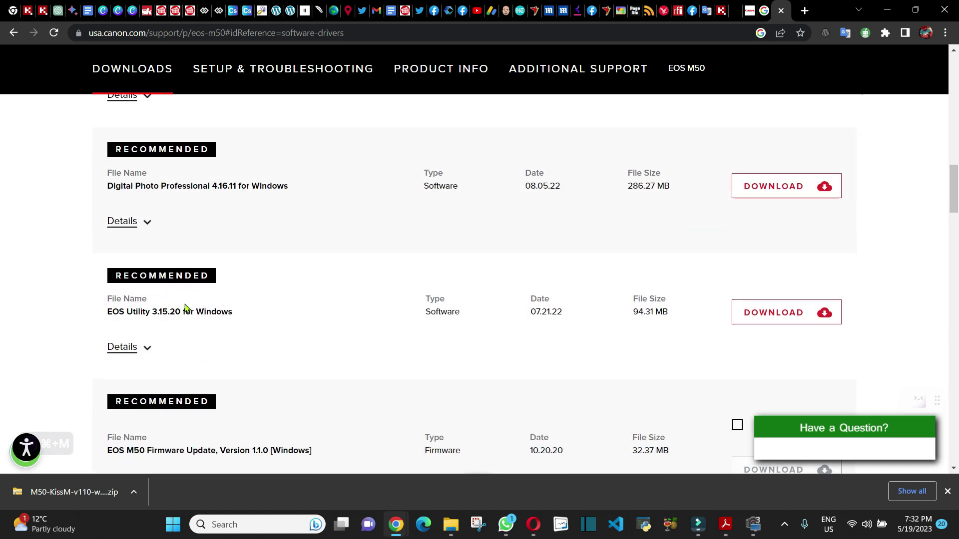
scroll(185, 308, down, 2)
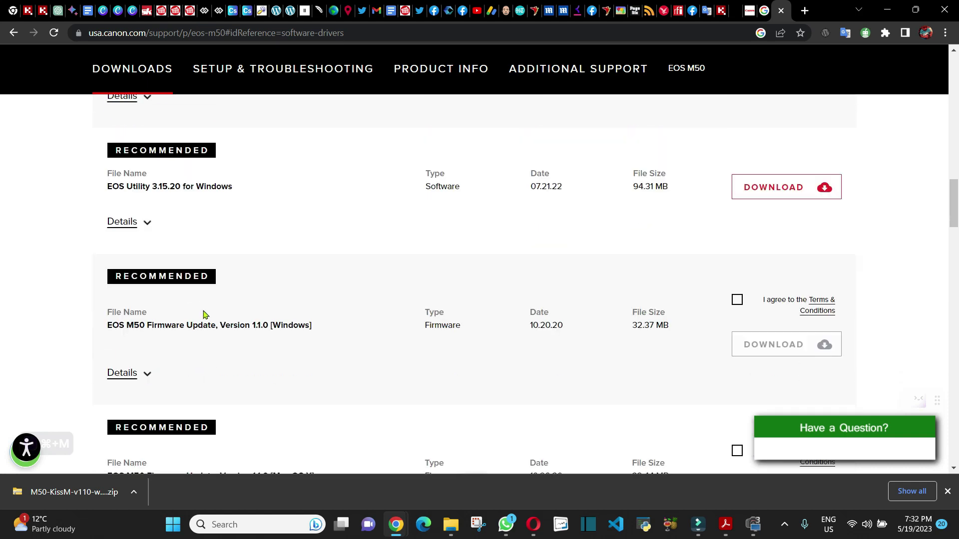
scroll(203, 316, down, 1)
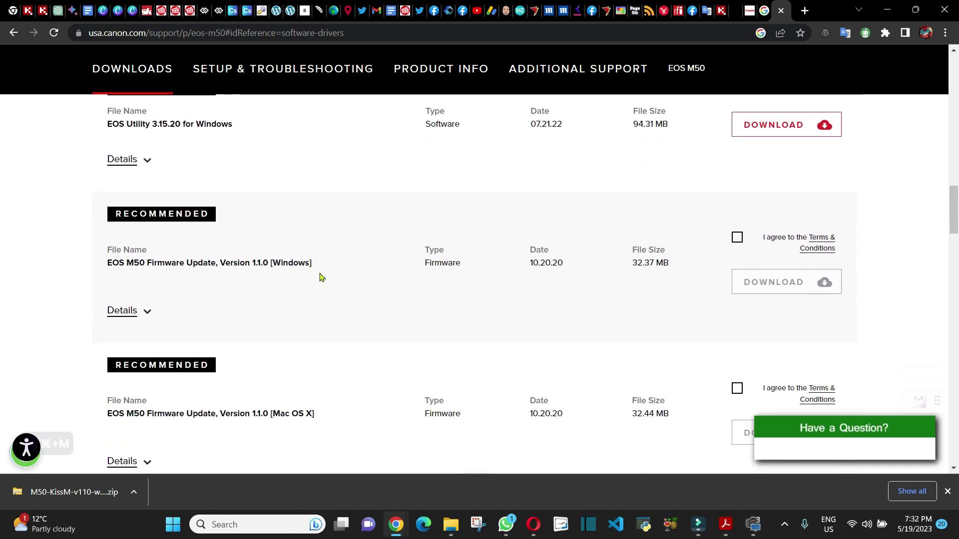
drag(313, 263, 109, 265)
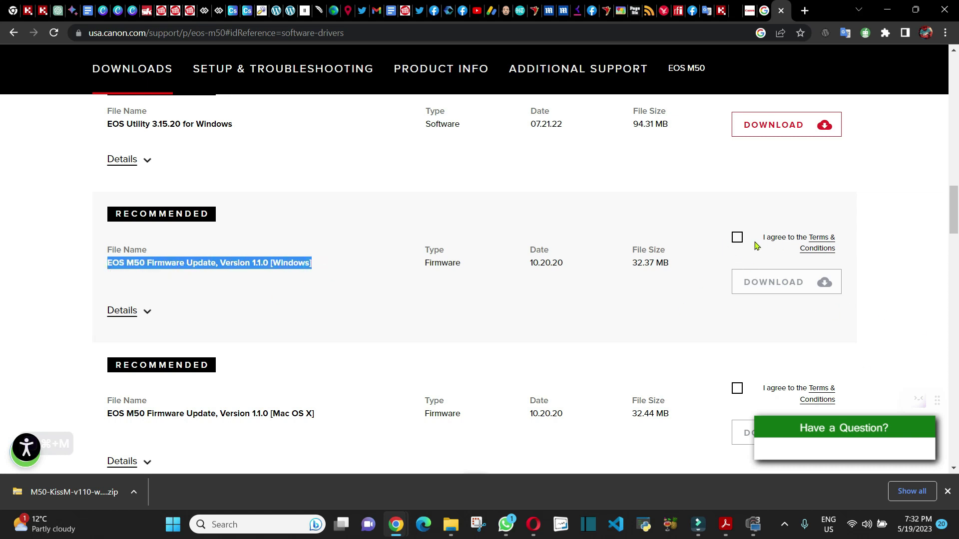
click(737, 238)
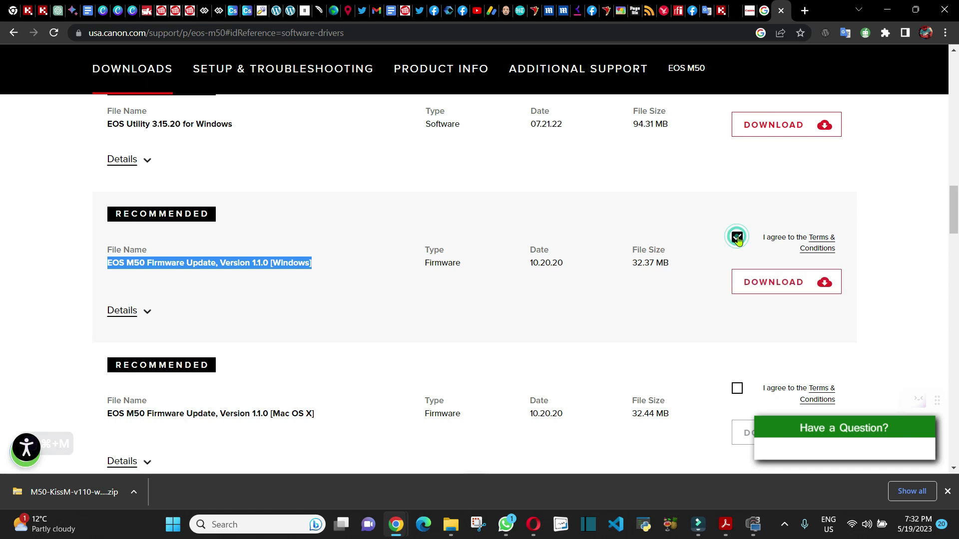
click(823, 286)
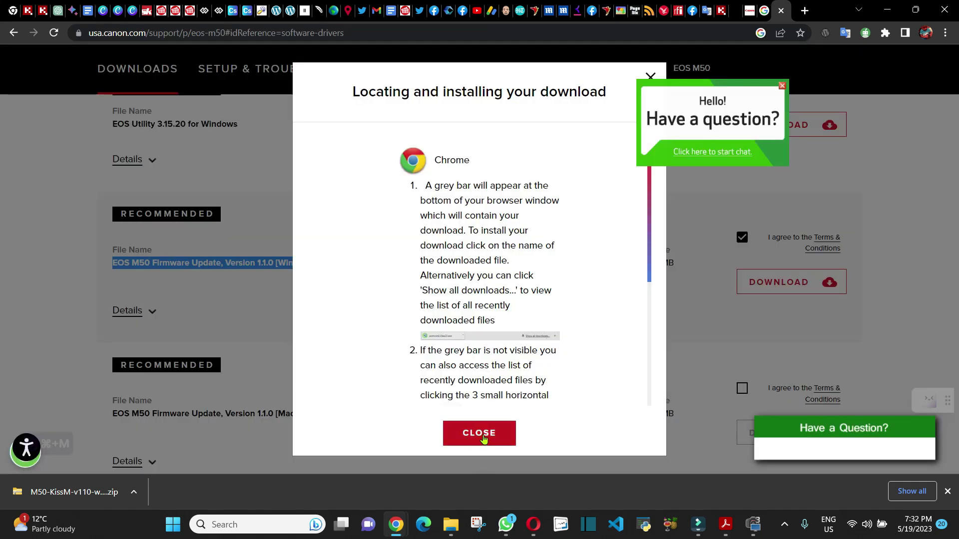
click(93, 491)
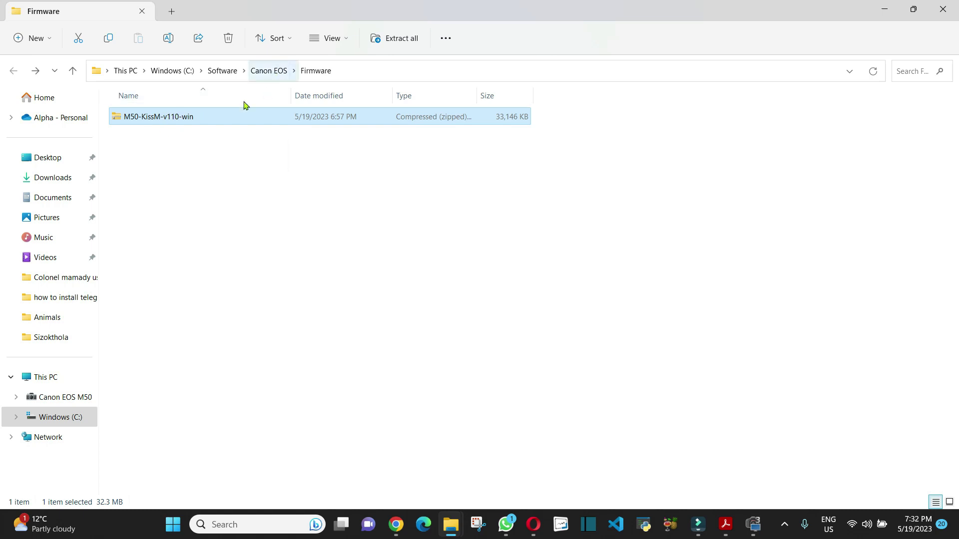
Open the zip's update-procedure-pdf folder and select the English guide M50-firmwareupdate-en.
double_click(167, 121)
click(14, 71)
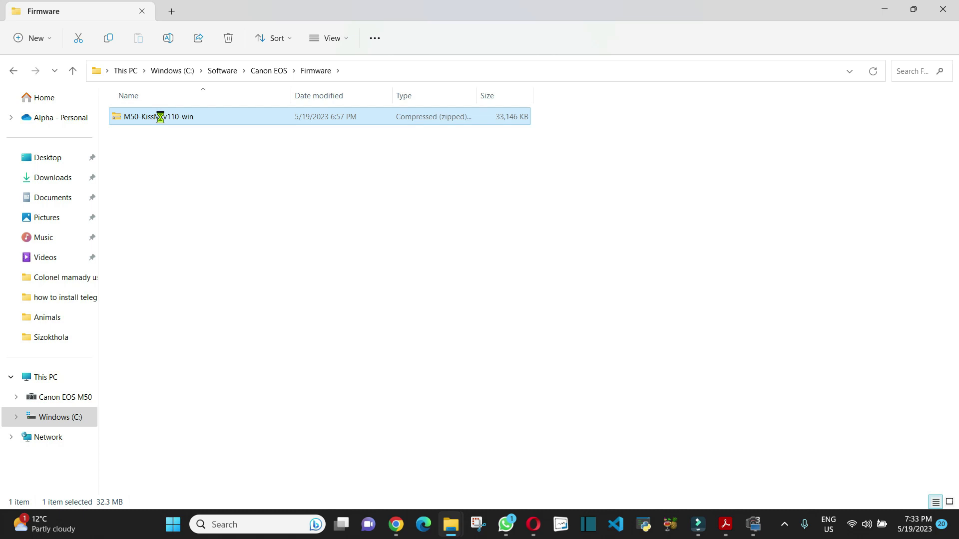
right_click(161, 117)
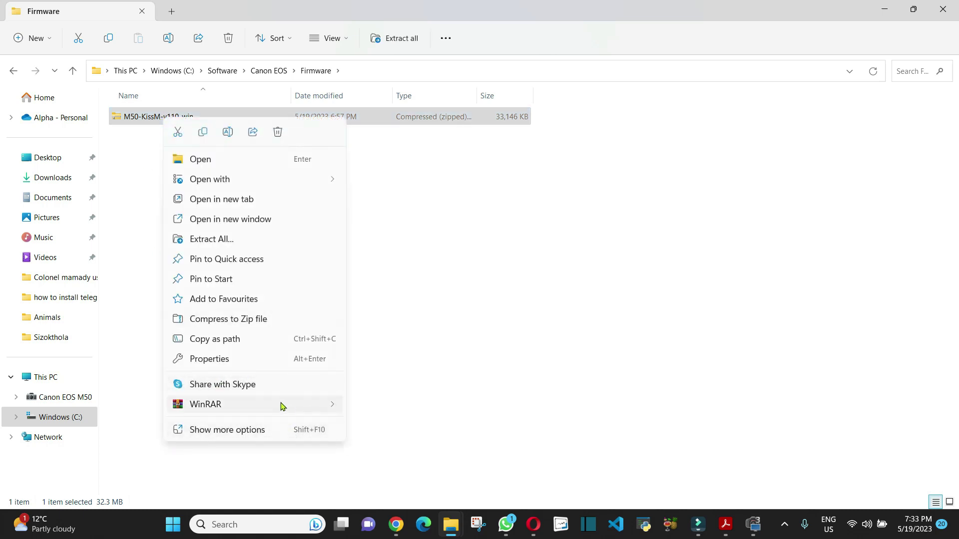
mouse_move(202, 407)
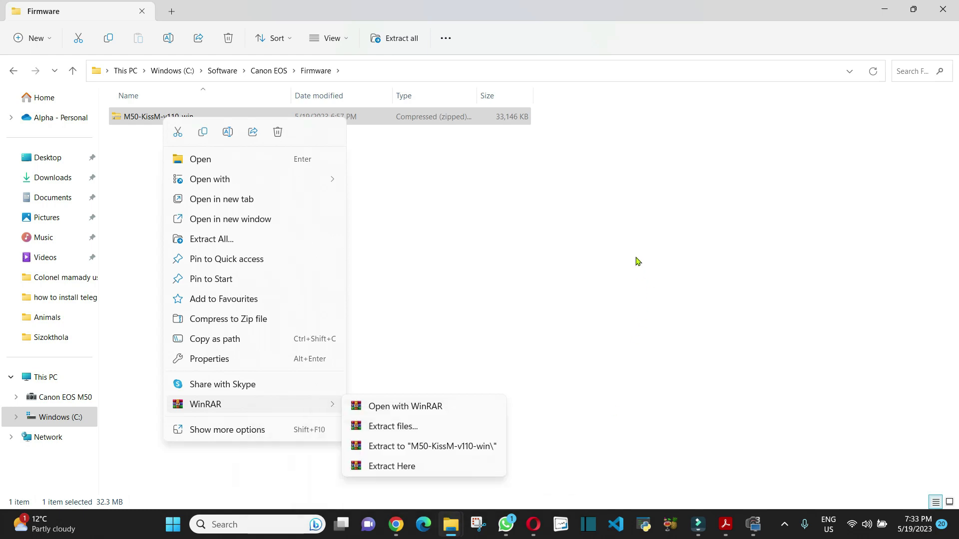
double_click(152, 120)
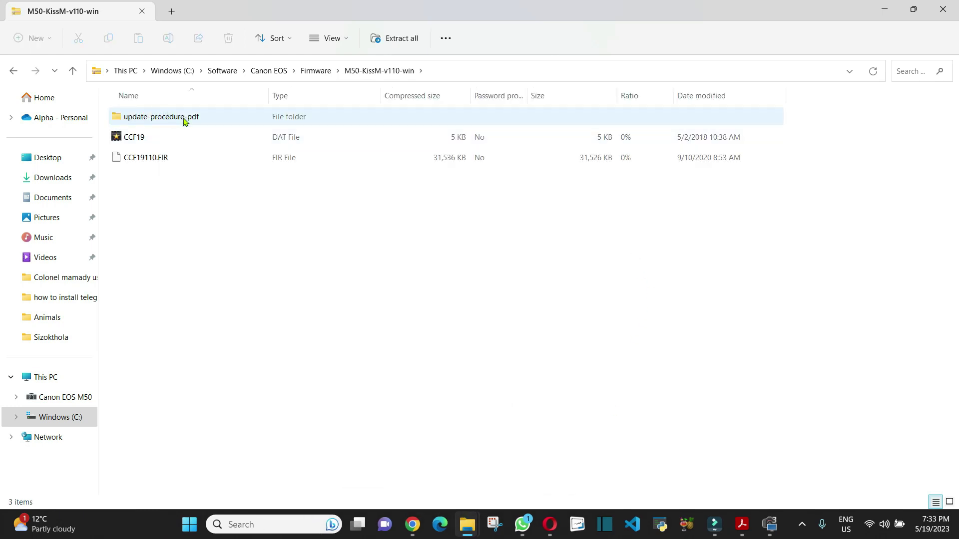
double_click(180, 119)
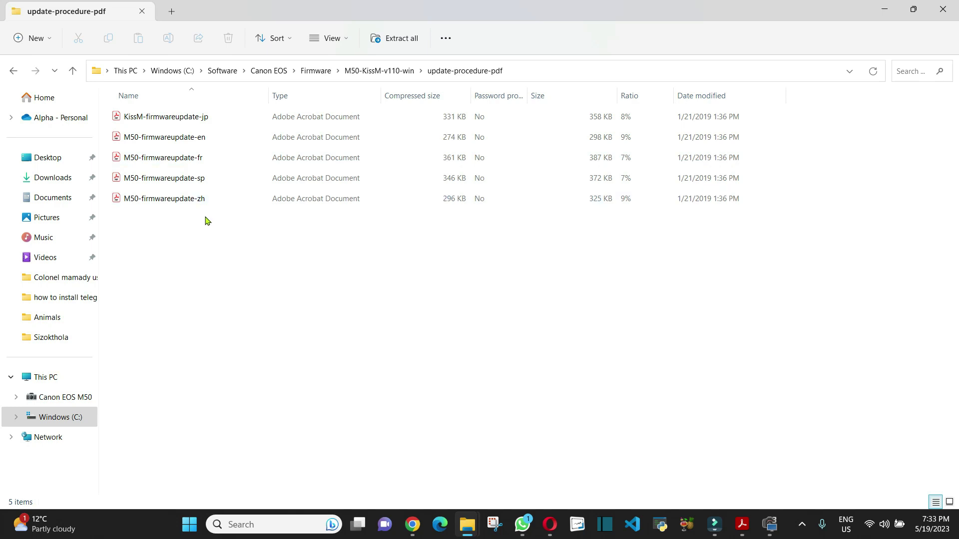
click(195, 138)
Read the English guide's required items and SD card copying steps, then select the camera's SD card.
double_click(195, 138)
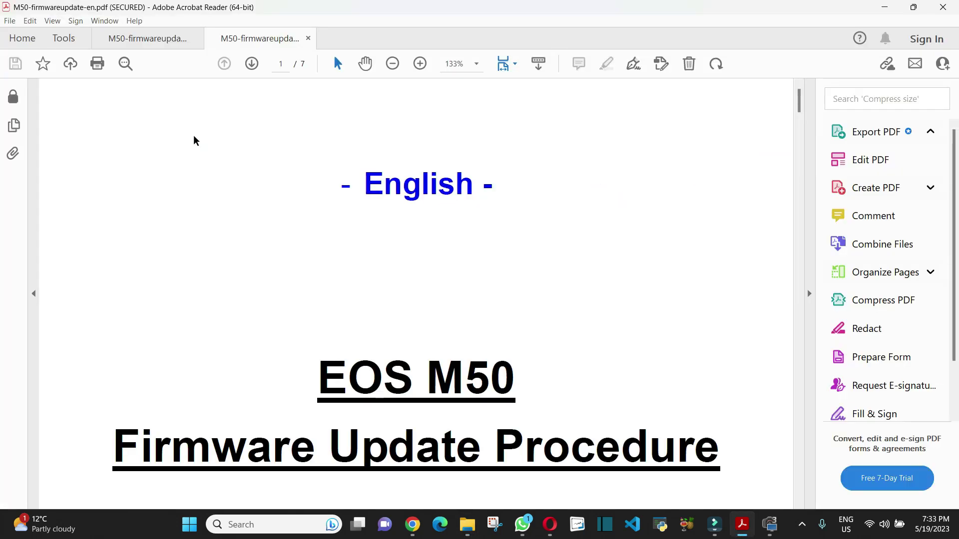
scroll(403, 298, down, 1)
scroll(403, 298, down, 5)
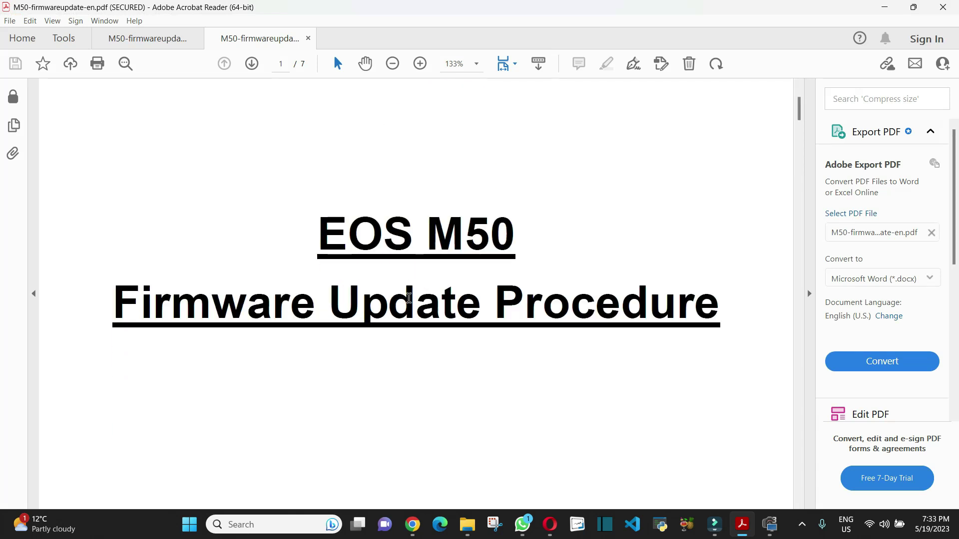
scroll(413, 303, down, 8)
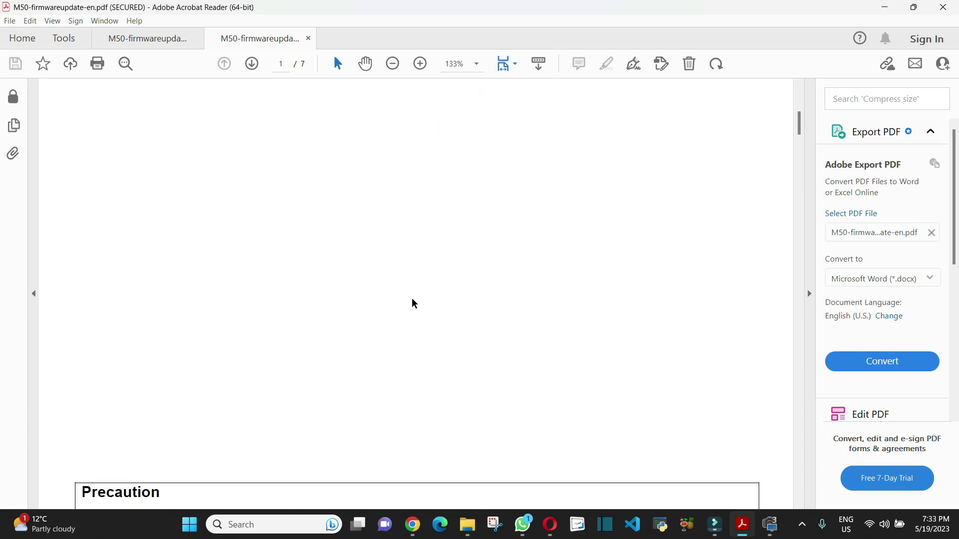
scroll(415, 305, down, 8)
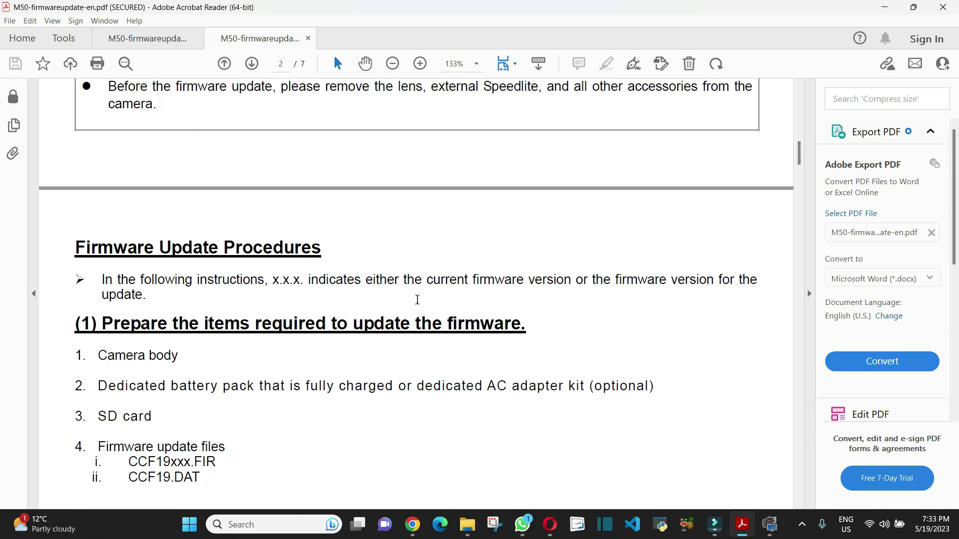
scroll(417, 300, down, 8)
scroll(412, 304, up, 1)
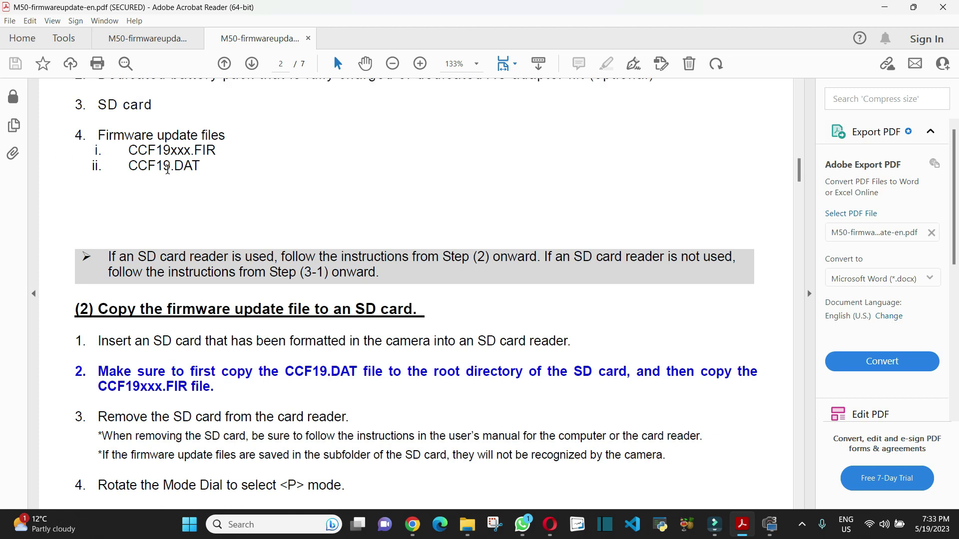
scroll(168, 169, up, 1)
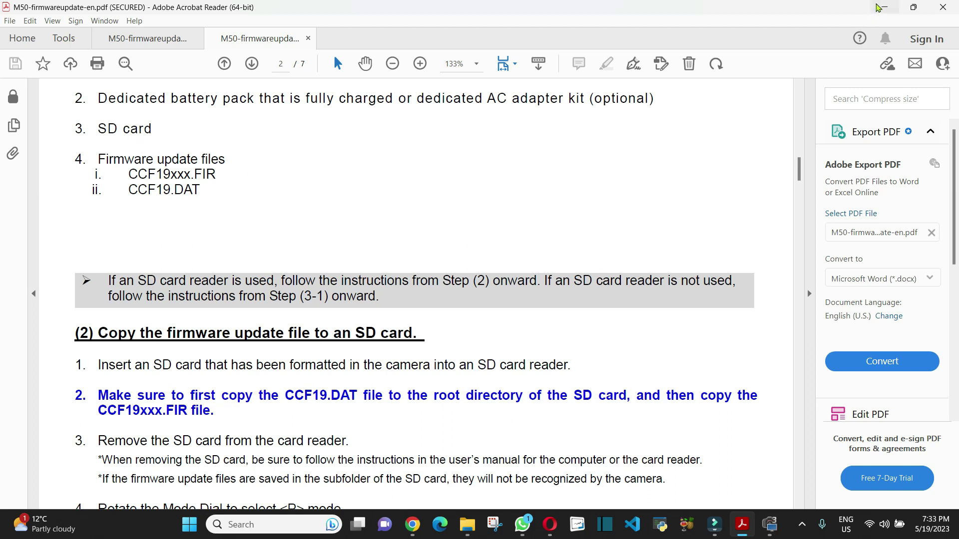
click(884, 7)
click(149, 107)
Copy the SD card's DCIM folder into Videos\Canon backup.
double_click(152, 110)
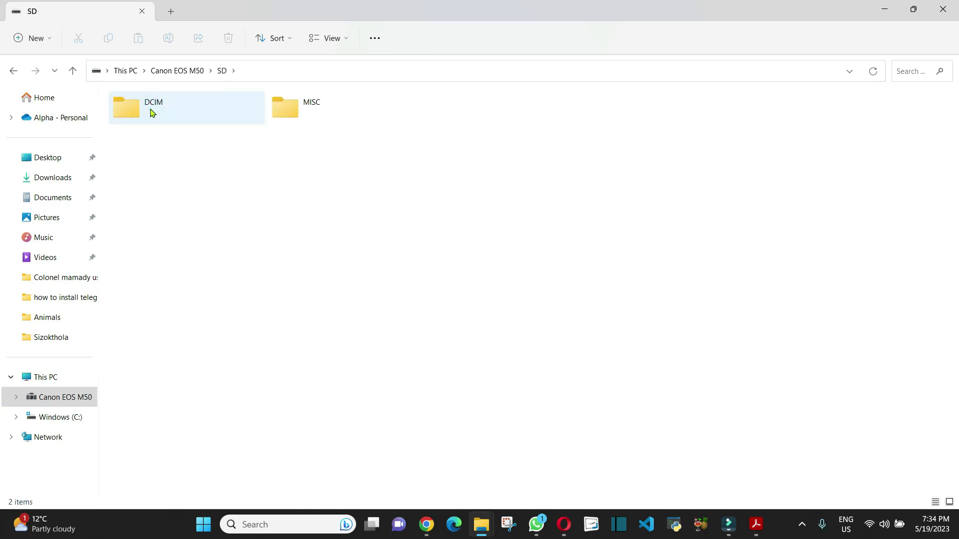
right_click(142, 108)
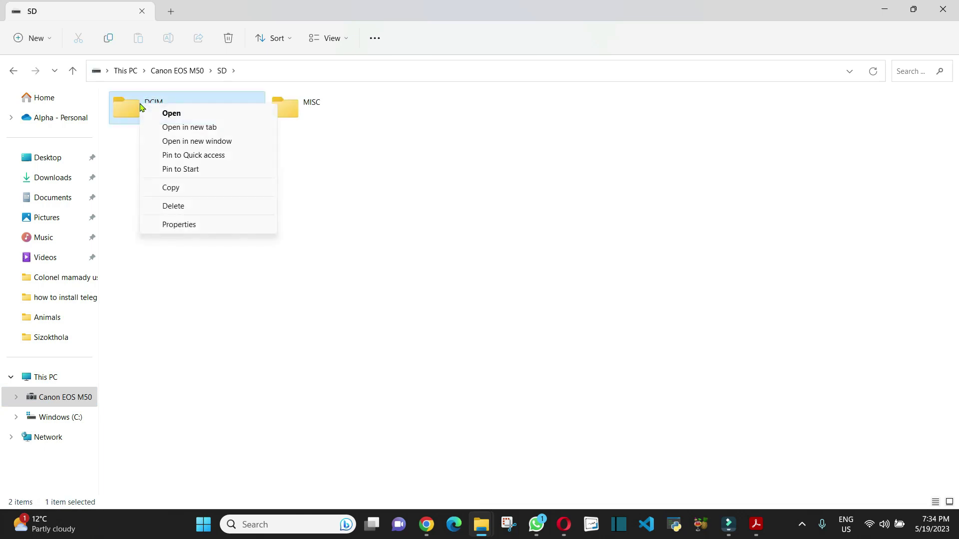
click(171, 188)
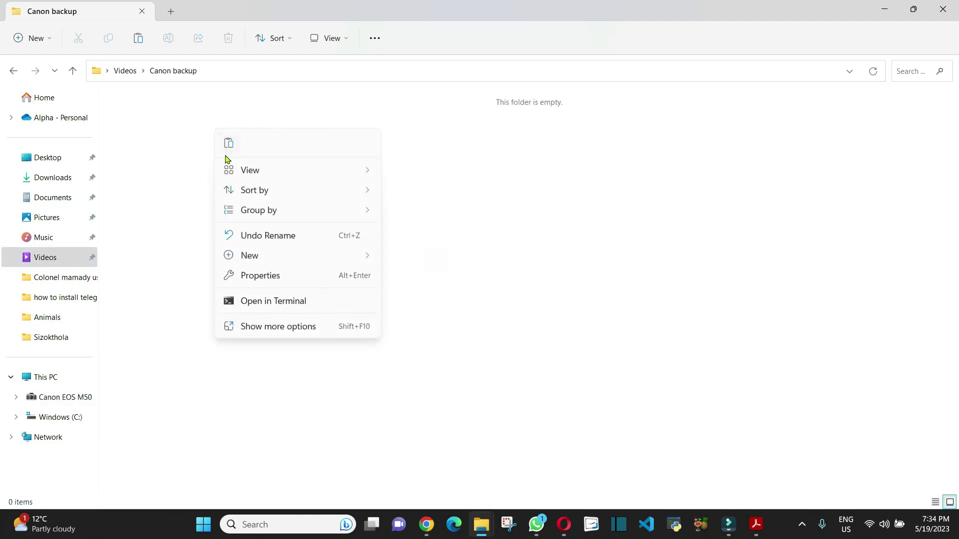
click(227, 143)
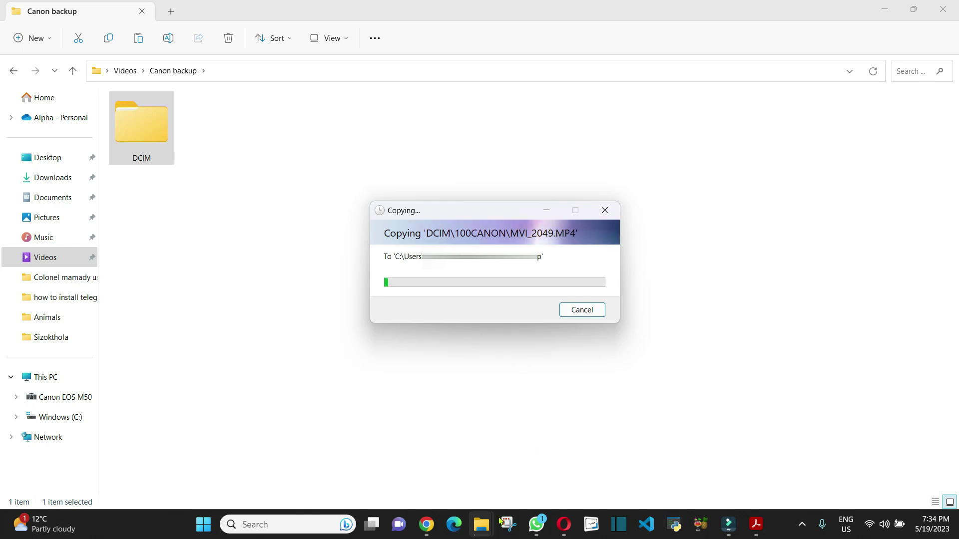
mouse_move(484, 532)
click(480, 455)
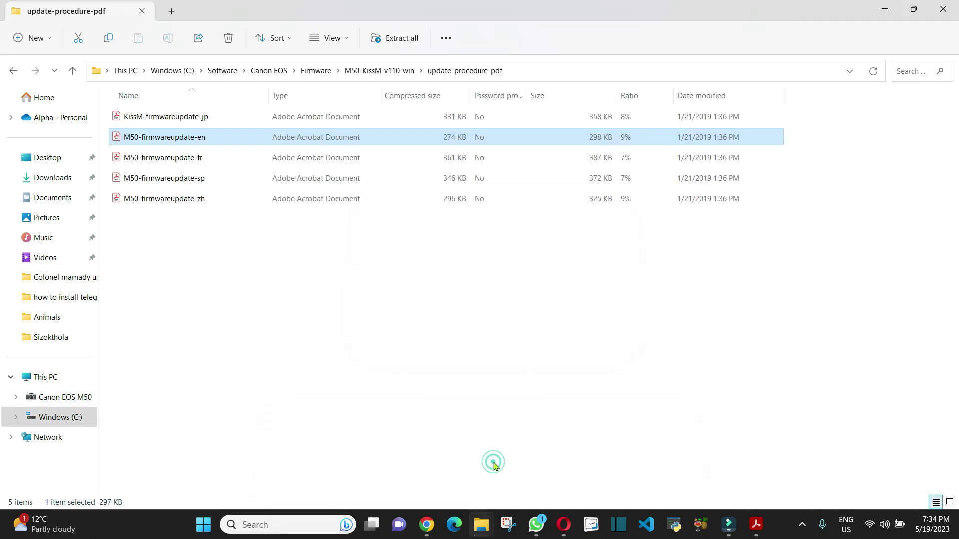
Verify that Videos\Canon backup\DCIM contains the 100CANON folder.
click(390, 74)
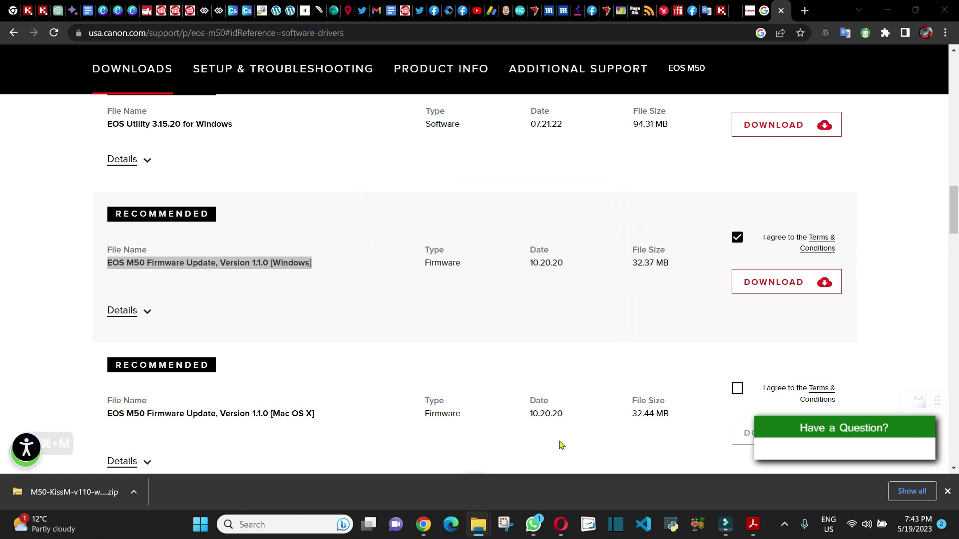
mouse_move(469, 520)
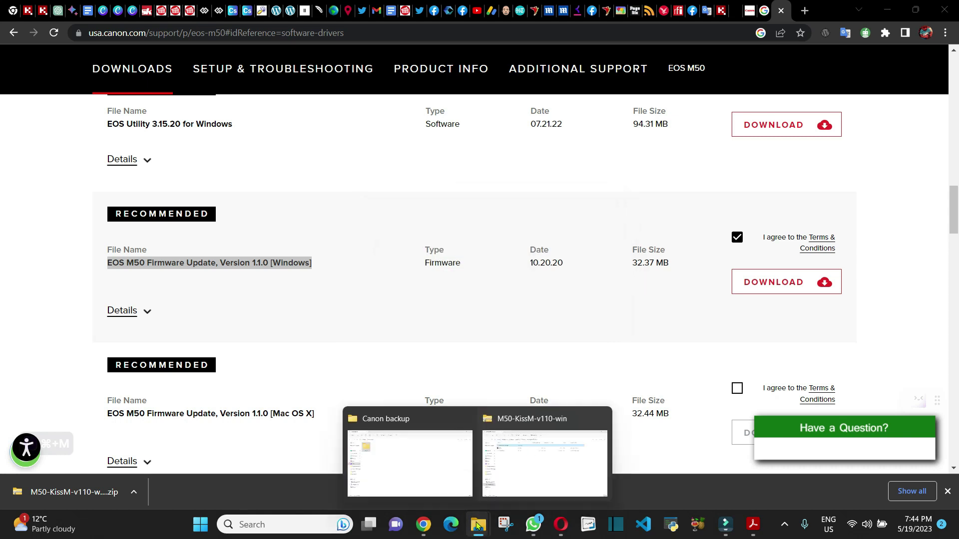
click(457, 493)
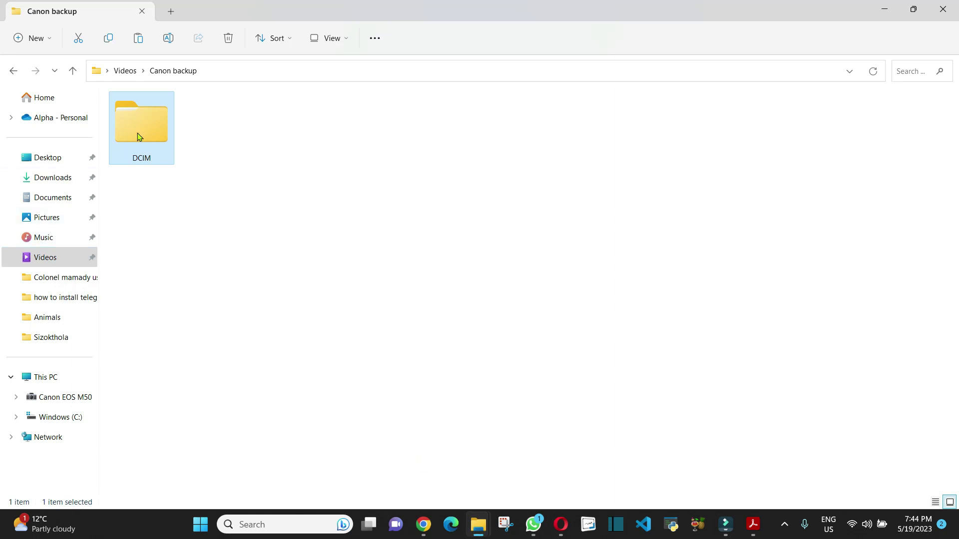
double_click(129, 122)
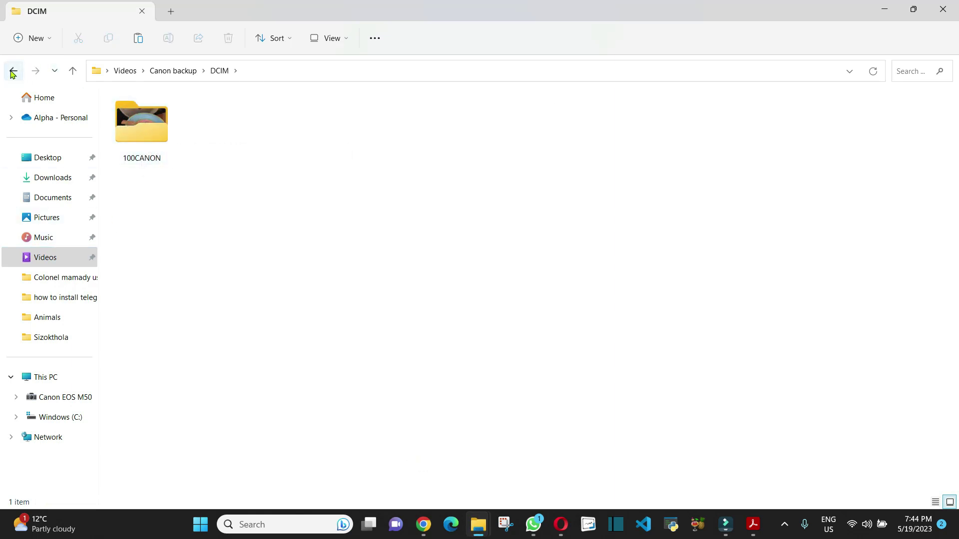
click(13, 71)
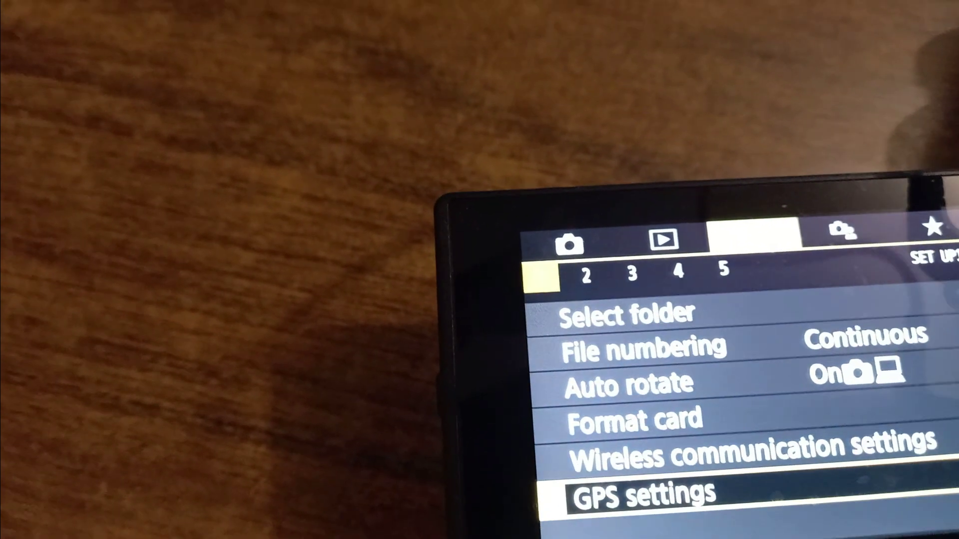
Format the camera's 119 GB SD card using the Setup menu's Format card option.
key(Up)
key(Up)
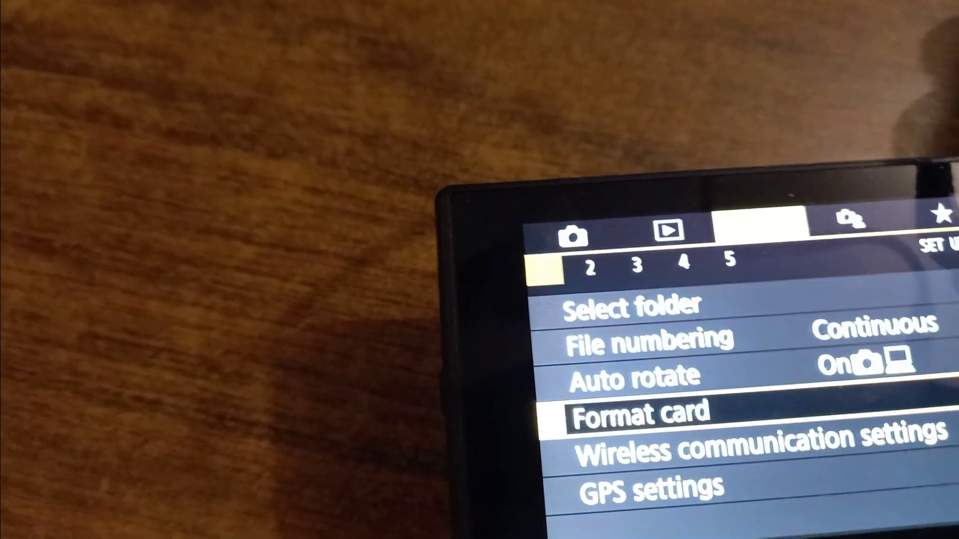
key(Return)
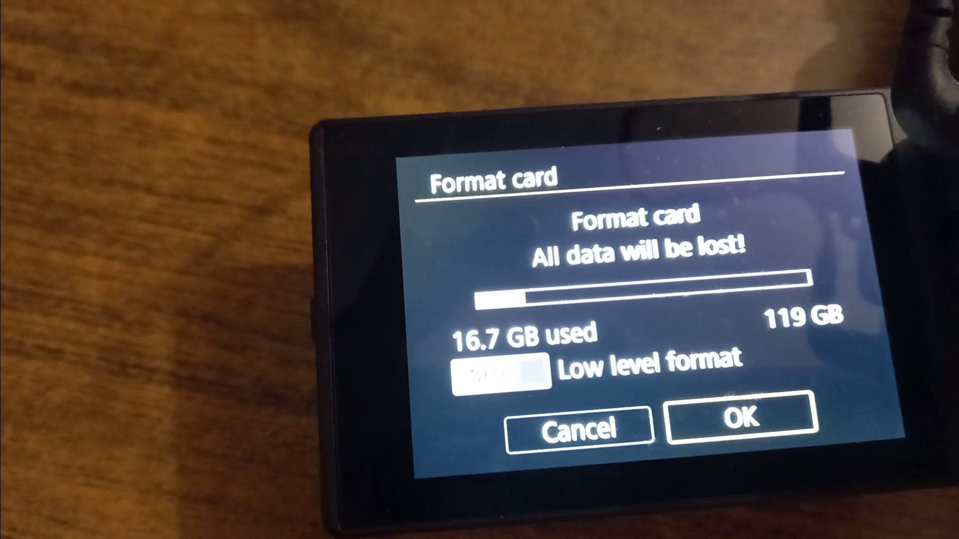
key(Return)
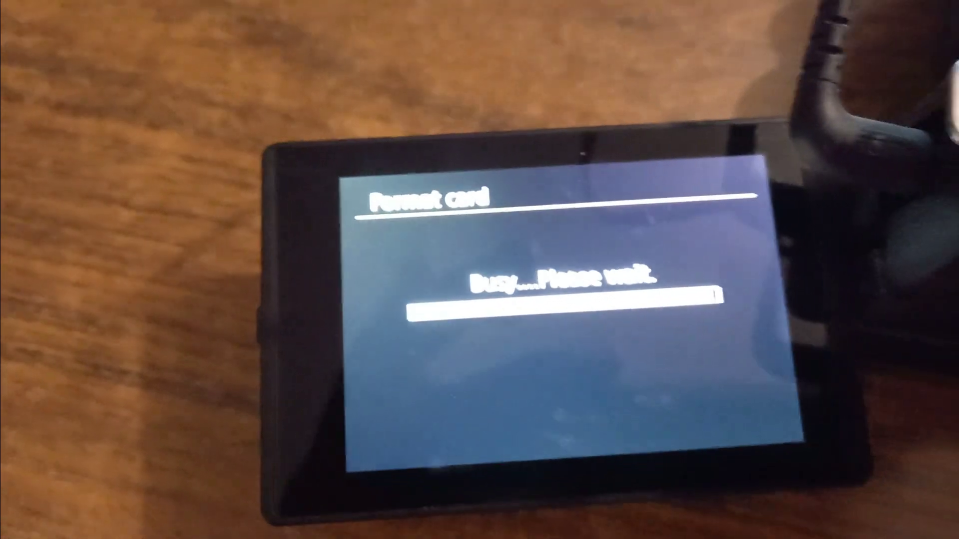